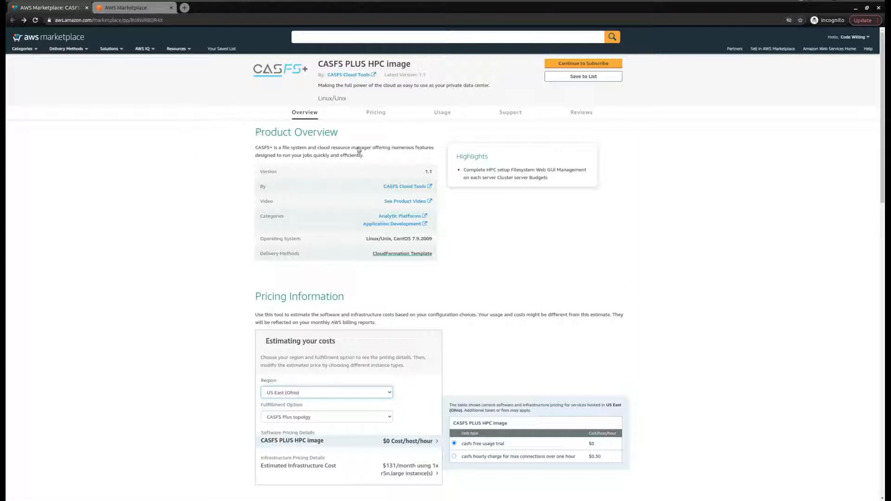
Step: Read the CASFS PLUS HPC product overview and scroll down to Pricing Information
{"action": "left_click", "coordinate": [263, 131]}
{"action": "left_click_drag", "start_coordinate": [264, 131], "coordinate": [379, 162]}
{"action": "left_click", "coordinate": [378, 161]}
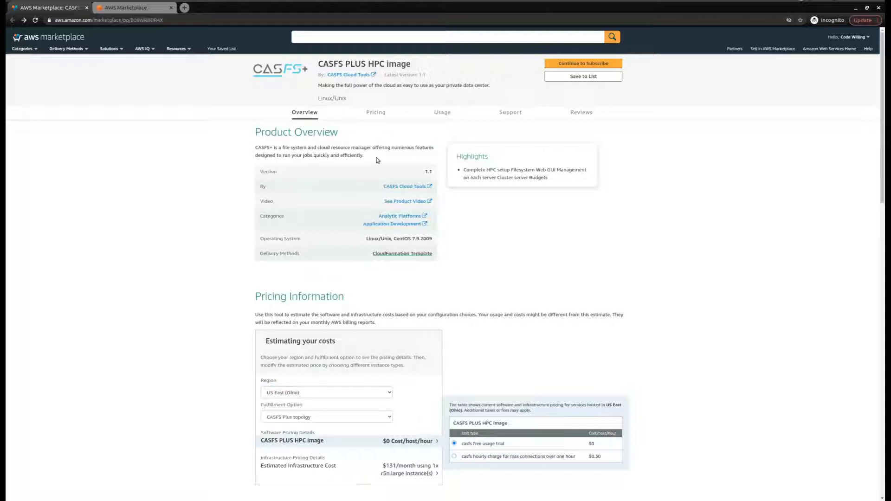
{"action": "scroll", "coordinate": [552, 194], "scroll_direction": "down", "scroll_amount": 2}
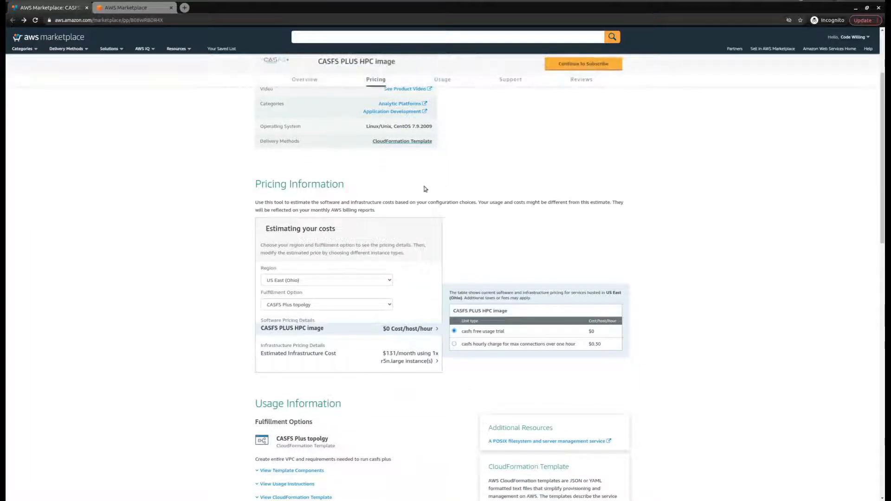
{"action": "scroll", "coordinate": [424, 189], "scroll_direction": "down", "scroll_amount": 1}
Step: Estimate costs for US West (N. California), showing $155/month infrastructure
{"action": "left_click", "coordinate": [374, 226]}
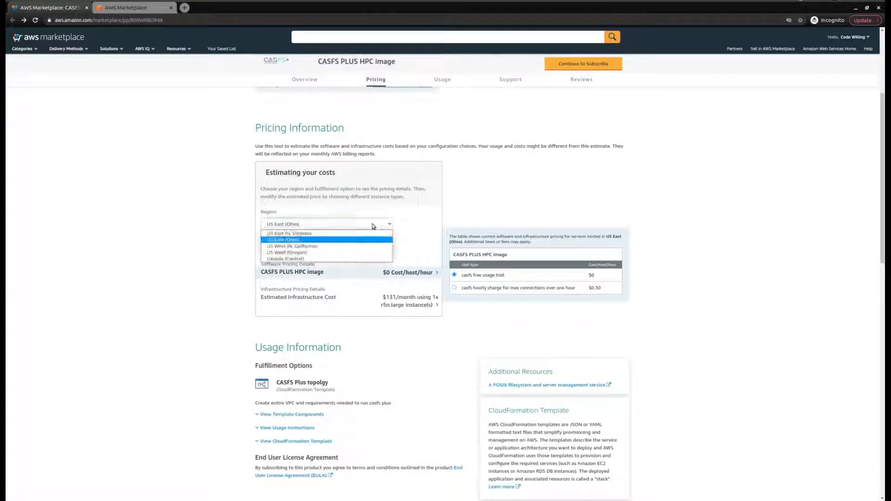
{"action": "left_click", "coordinate": [335, 246]}
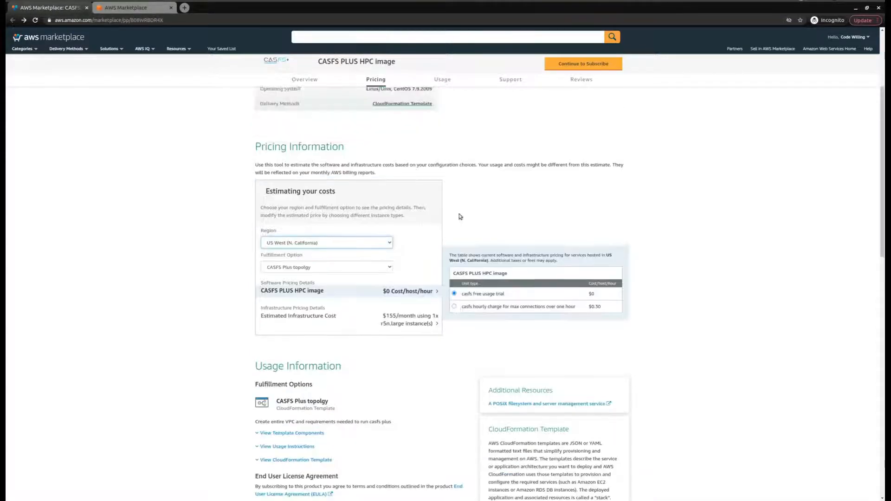
{"action": "scroll", "coordinate": [460, 218], "scroll_direction": "down", "scroll_amount": 2}
{"action": "scroll", "coordinate": [338, 283], "scroll_direction": "down", "scroll_amount": 4}
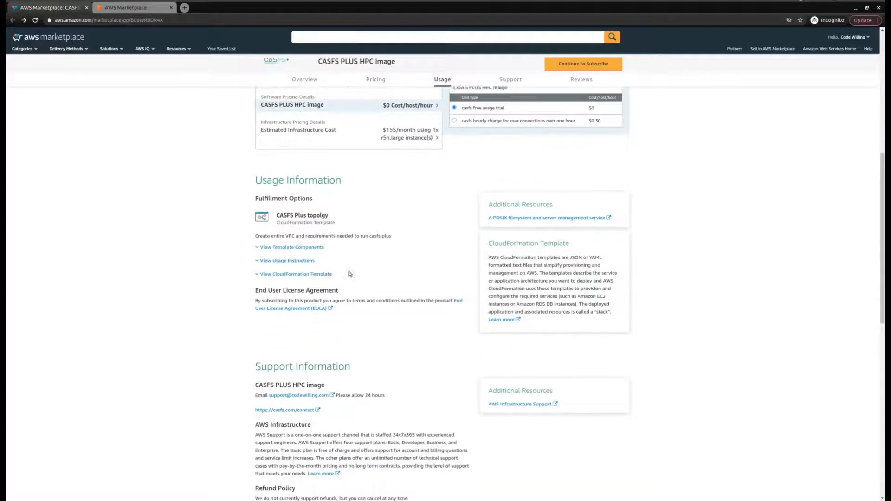
{"action": "scroll", "coordinate": [392, 262], "scroll_direction": "up", "scroll_amount": 15}
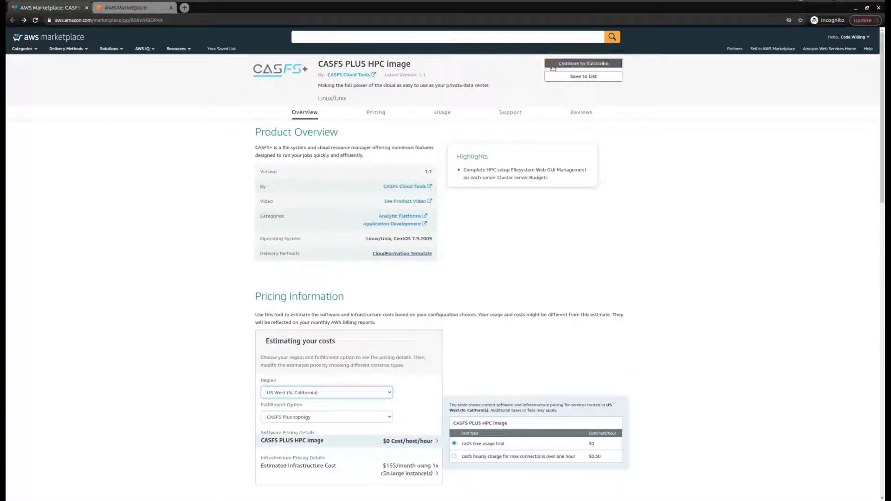
Step: Subscribe to CASFS PLUS HPC by accepting the terms, then proceed to Configuration
{"action": "left_click", "coordinate": [559, 64]}
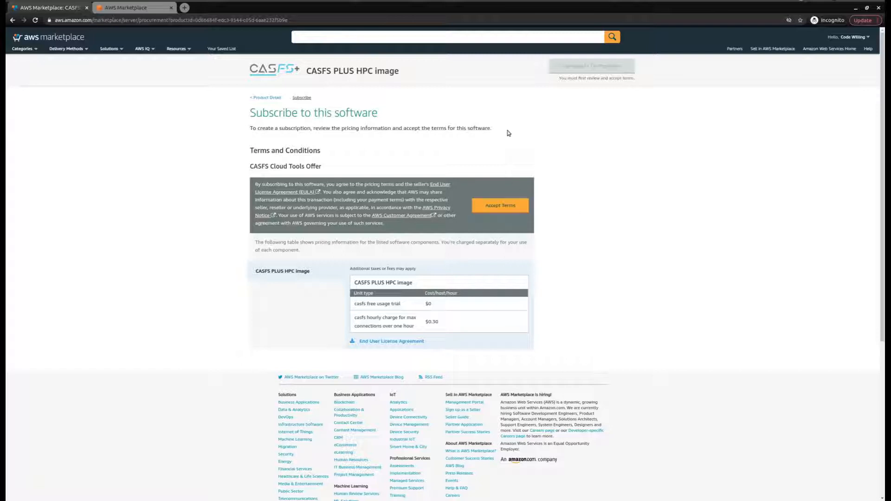
{"action": "left_click", "coordinate": [501, 206]}
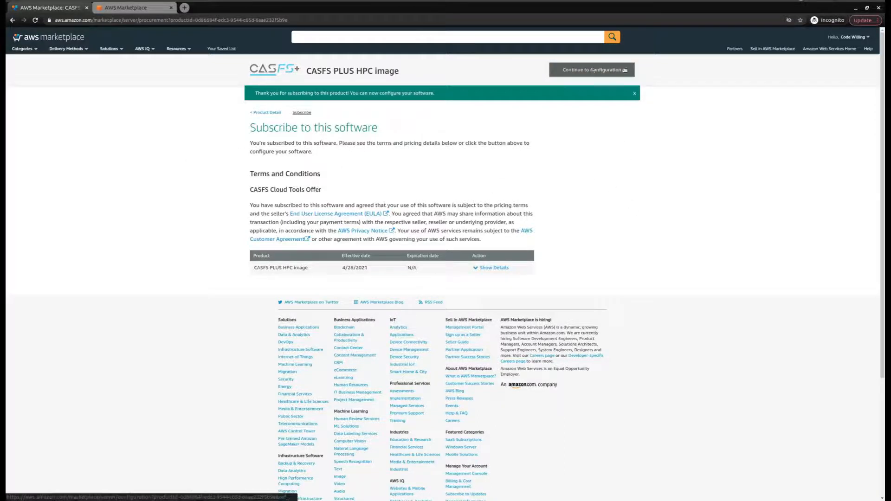
{"action": "left_click", "coordinate": [624, 69]}
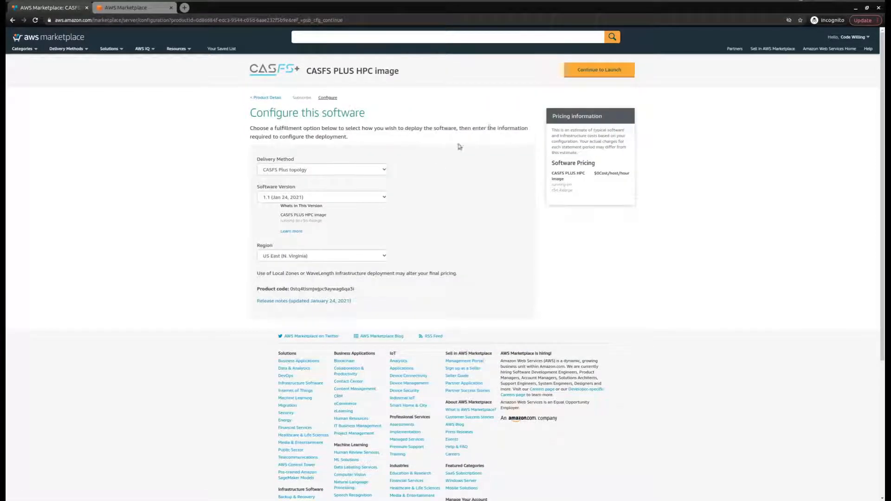
Step: Keep US East (N. Virginia) as the region and launch the software via CloudFormation
{"action": "left_click", "coordinate": [369, 257]}
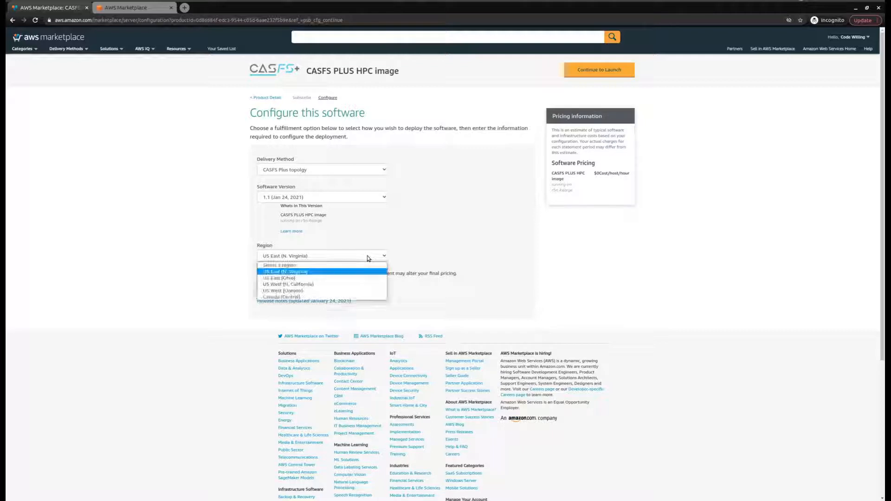
{"action": "left_click", "coordinate": [317, 272]}
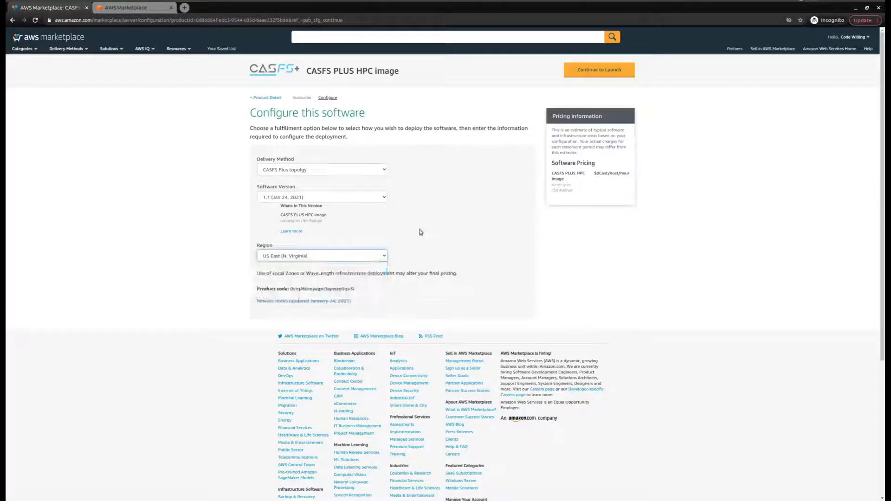
{"action": "left_click", "coordinate": [603, 75]}
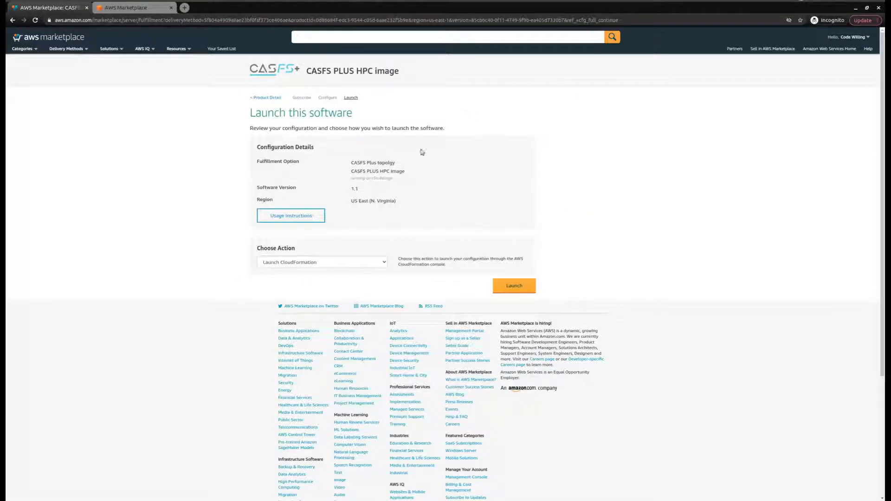
{"action": "left_click", "coordinate": [527, 292]}
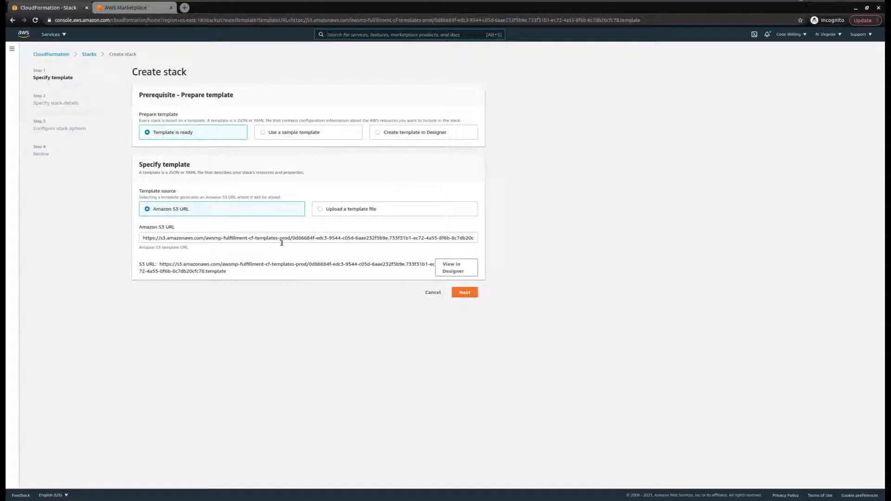
Step: Keep the prefilled Amazon S3 template URL and proceed to stack details
{"action": "left_click", "coordinate": [321, 239]}
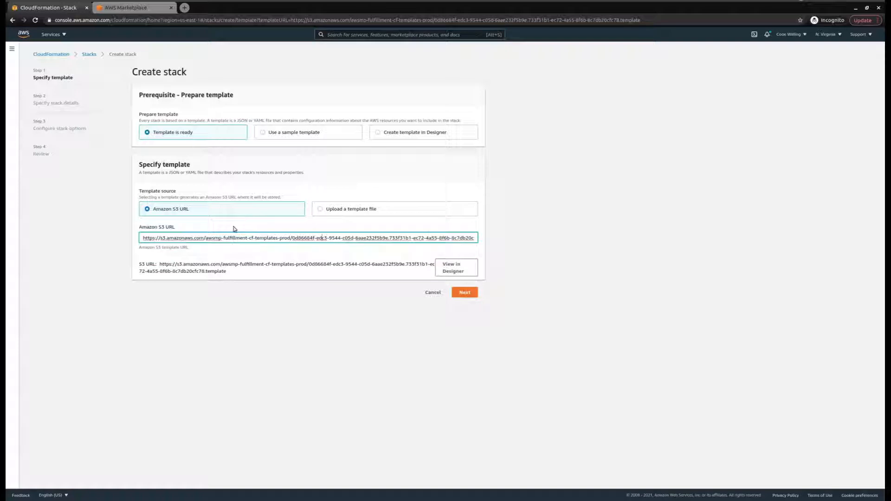
{"action": "left_click", "coordinate": [507, 223]}
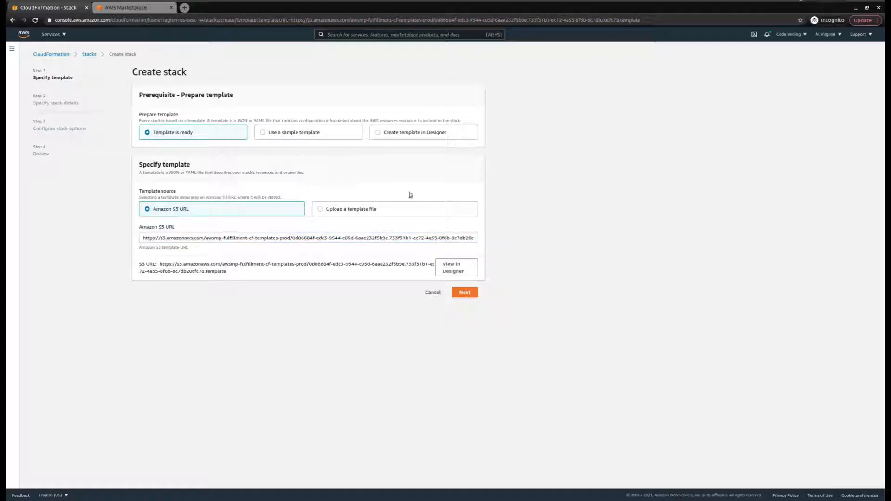
{"action": "left_click", "coordinate": [471, 295]}
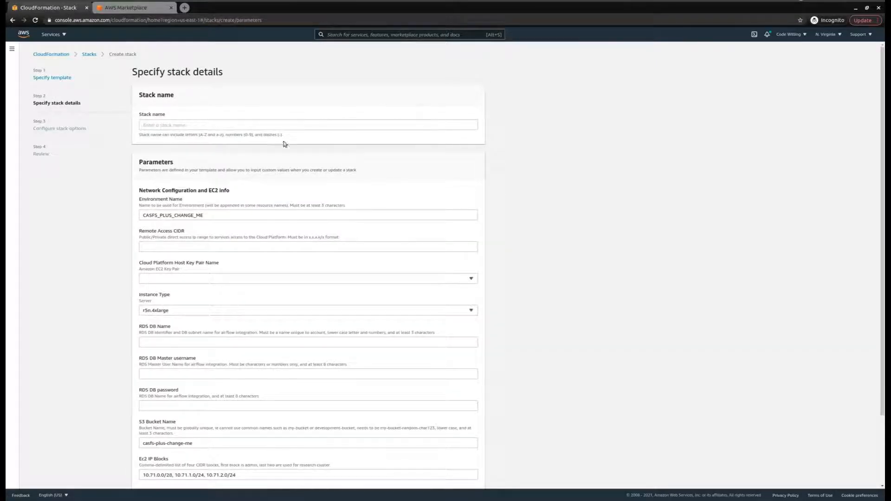
Step: Name the stack Stack-test and set Environment Name to Enviroment_test
{"action": "scroll", "coordinate": [237, 149], "scroll_direction": "down", "scroll_amount": 5}
{"action": "scroll", "coordinate": [237, 149], "scroll_direction": "up", "scroll_amount": 5}
{"action": "left_click", "coordinate": [161, 126]}
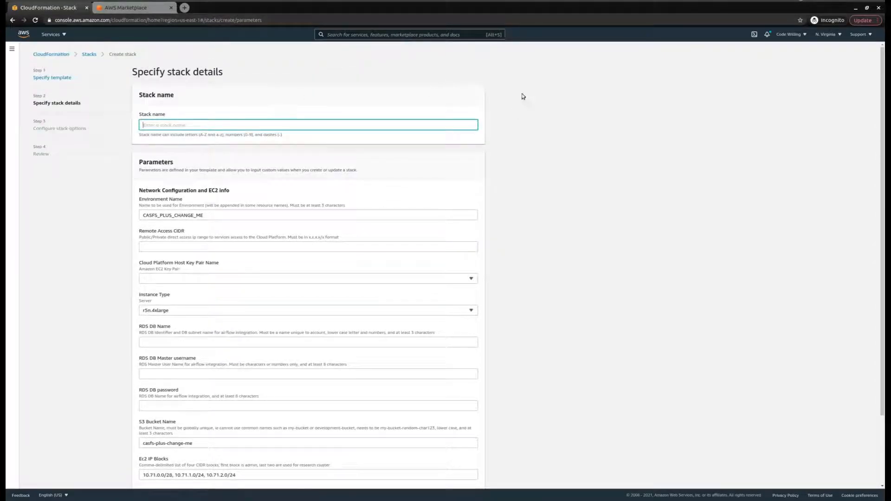
{"action": "type", "text": "st"}
{"action": "key", "text": "Tab"}
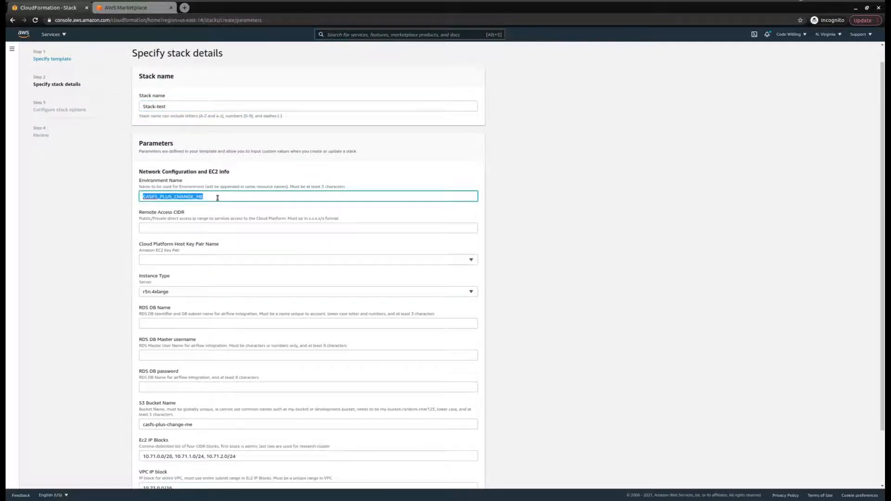
{"action": "type", "text": "Environment"}
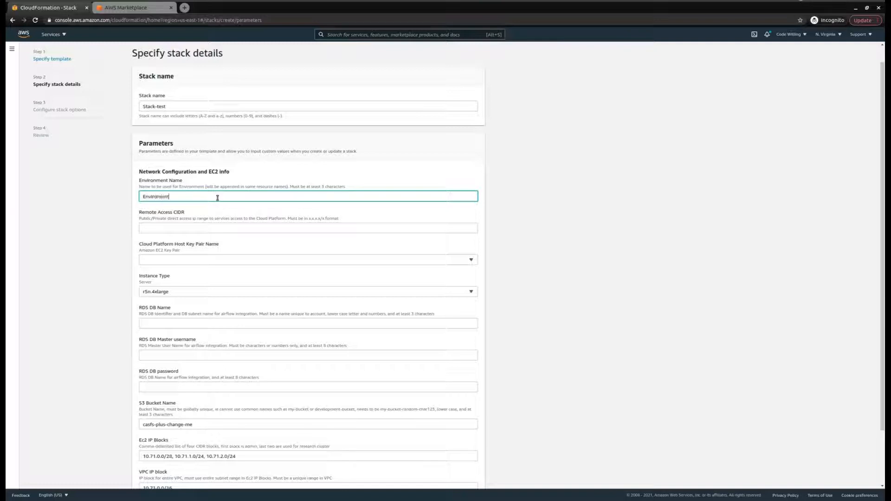
{"action": "type", "text": "_test"}
Step: Set Remote Access CIDR to 0.0.0.0/0
{"action": "left_click", "coordinate": [171, 228]}
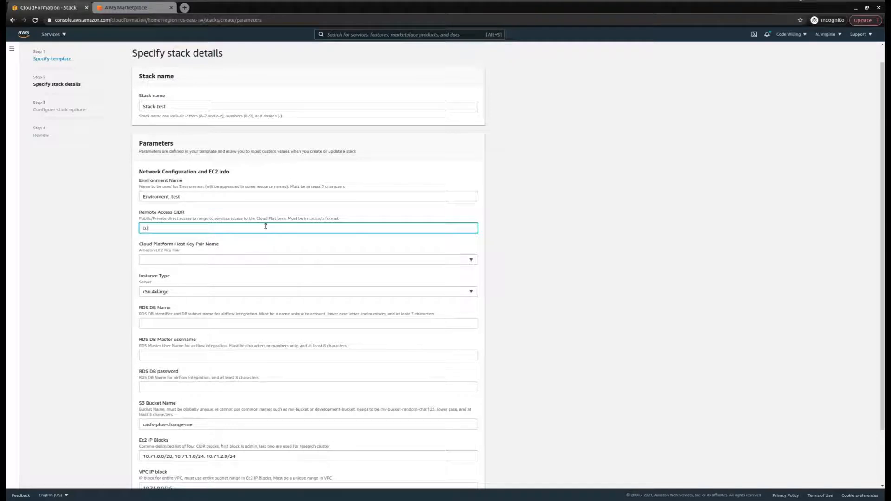
{"action": "type", "text": "0"}
{"action": "scroll", "coordinate": [266, 227], "scroll_direction": "up", "scroll_amount": 1}
{"action": "left_click", "coordinate": [272, 279]}
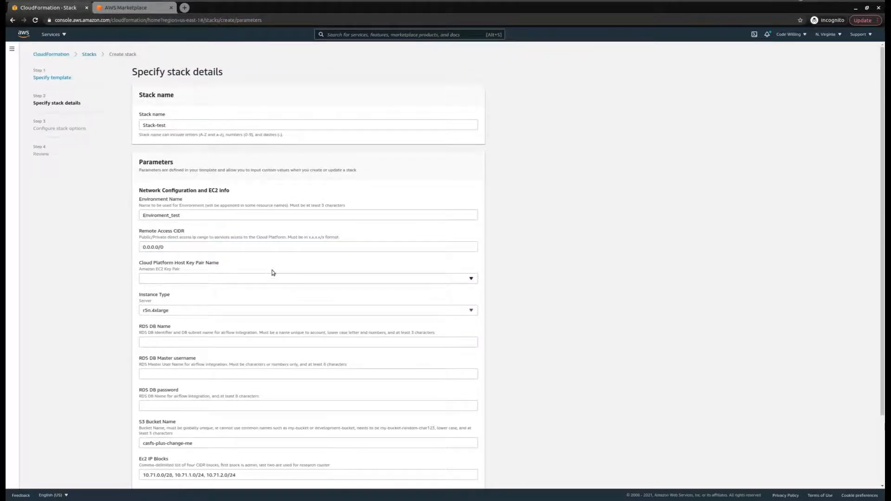
{"action": "scroll", "coordinate": [272, 276], "scroll_direction": "down", "scroll_amount": 1}
Step: Choose the ckt-test key pair and keep r5n.4xlarge as the instance type
{"action": "left_click", "coordinate": [270, 242]}
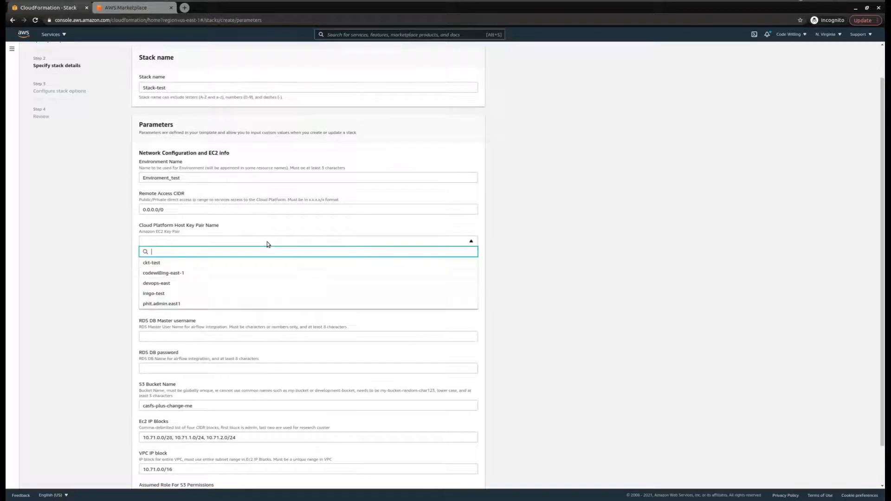
{"action": "left_click", "coordinate": [188, 266]}
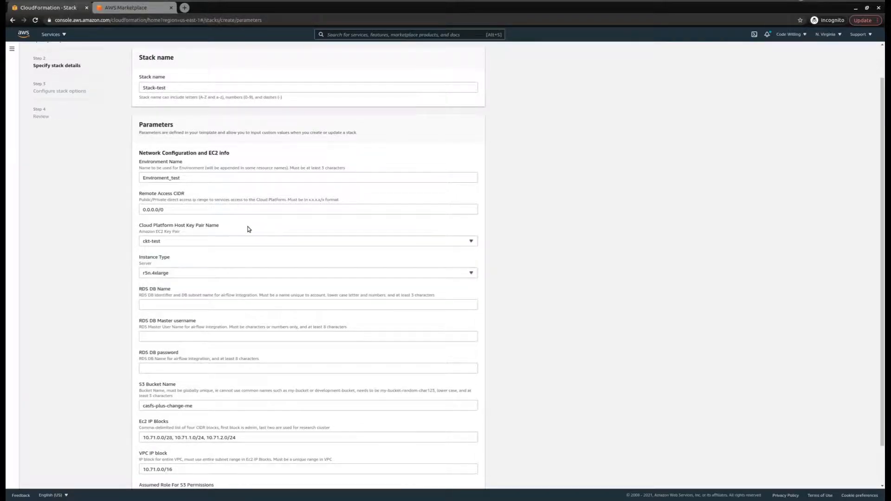
{"action": "scroll", "coordinate": [232, 234], "scroll_direction": "down", "scroll_amount": 1}
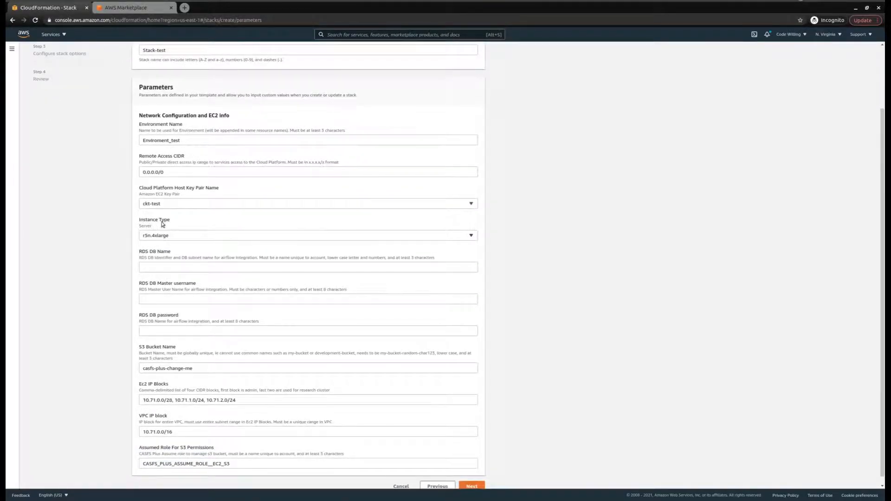
{"action": "left_click", "coordinate": [213, 237]}
{"action": "scroll", "coordinate": [206, 258], "scroll_direction": "up", "scroll_amount": 3}
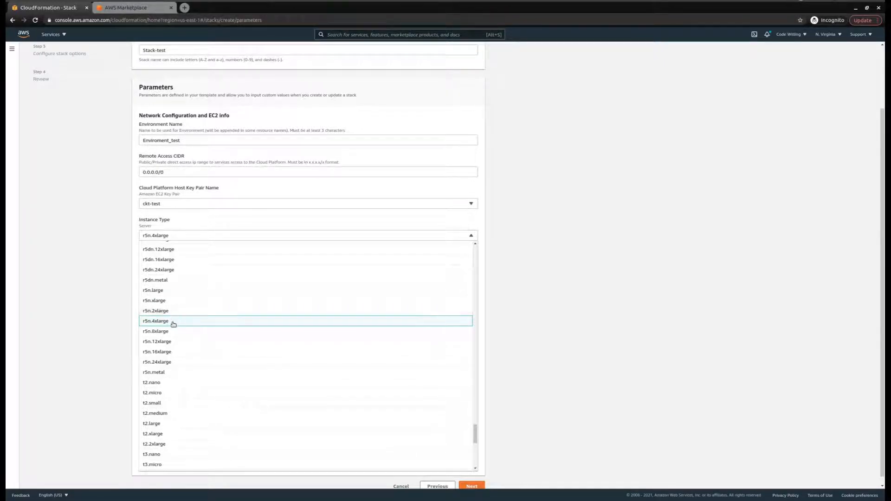
{"action": "left_click", "coordinate": [548, 239]}
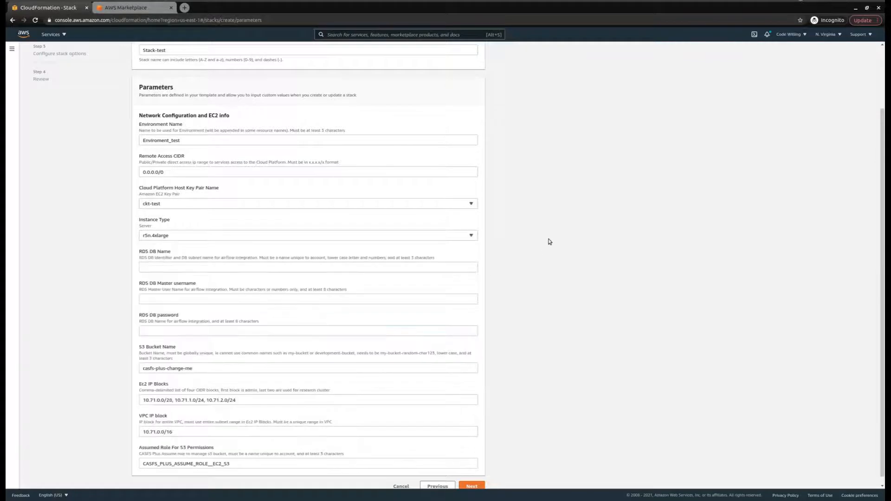
Step: Set the RDS database name to dbtest
{"action": "left_click", "coordinate": [283, 266]}
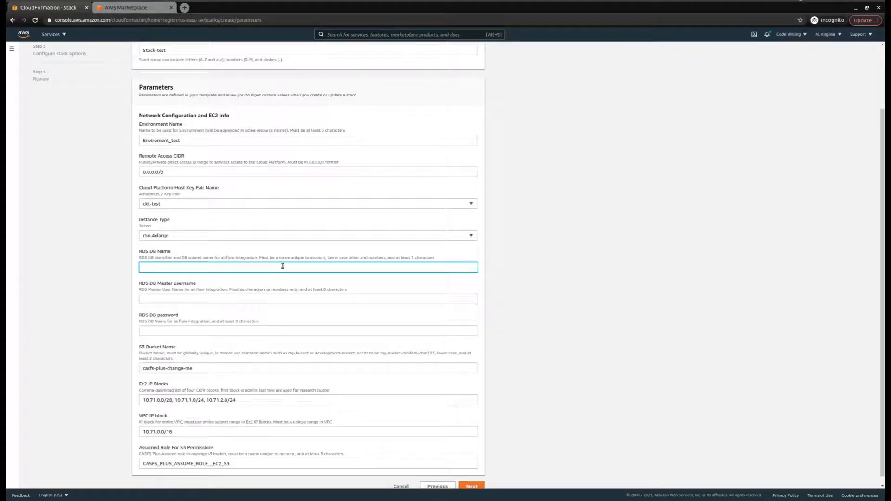
{"action": "type", "text": "dbtest"}
{"action": "left_click", "coordinate": [243, 300]}
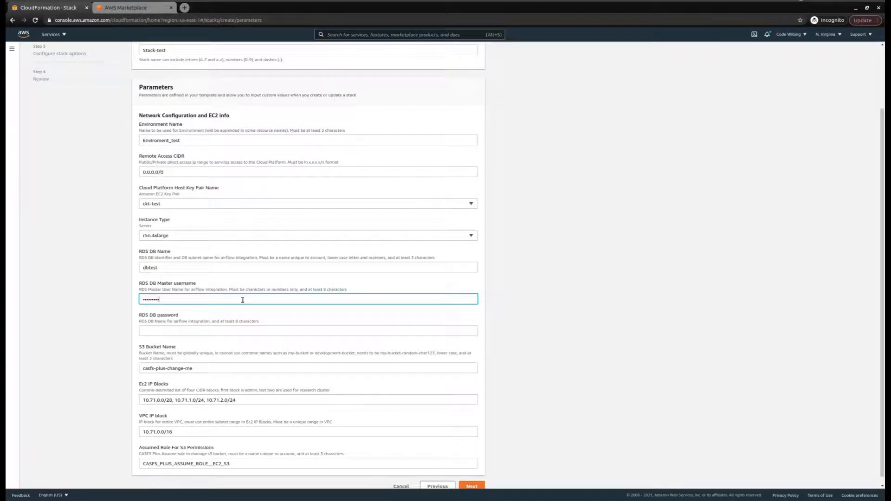
{"action": "key", "text": "Tab"}
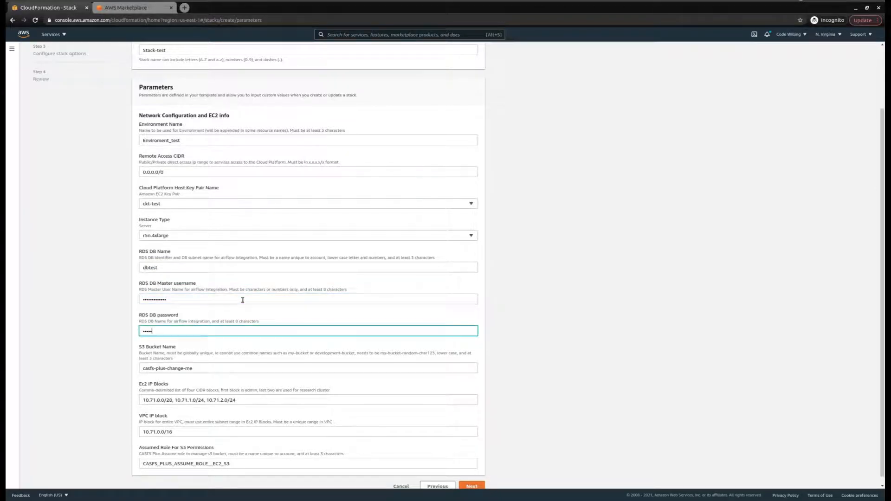
Step: Replace the S3 Bucket Name with company-bucket-123
{"action": "scroll", "coordinate": [243, 300], "scroll_direction": "down", "scroll_amount": 1}
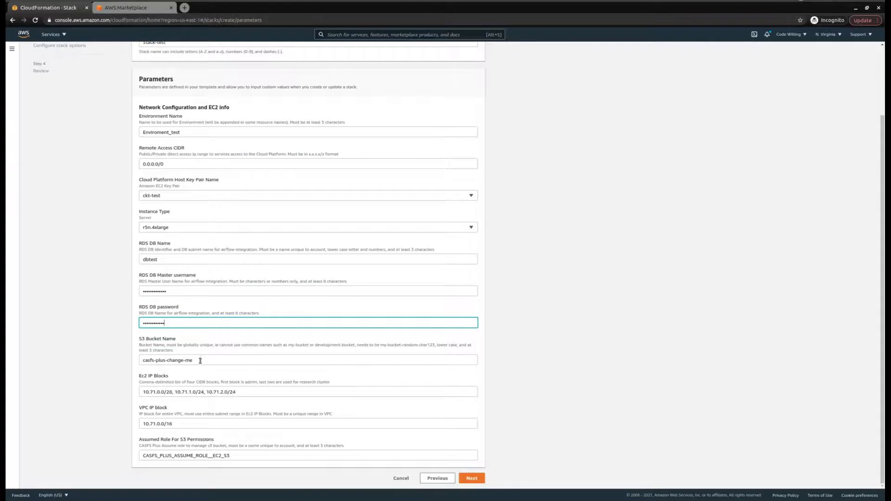
{"action": "double_click", "coordinate": [200, 361]}
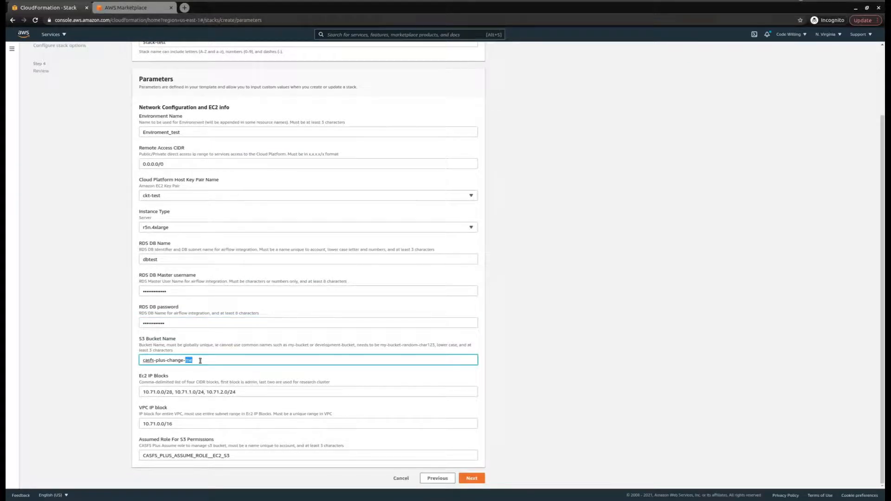
{"action": "key", "text": "BackSpace"}
{"action": "key", "text": "ctrl+a"}
{"action": "key", "text": "BackSpace"}
{"action": "left_click", "coordinate": [219, 371]}
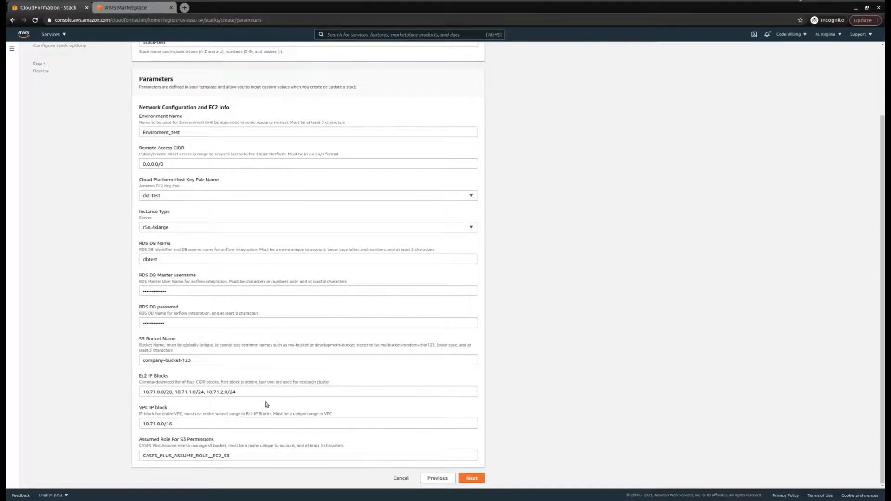
Step: Leave the EC2 and VPC IP blocks and assumed role unchanged, then submit the parameters
{"action": "triple_click", "coordinate": [209, 391]}
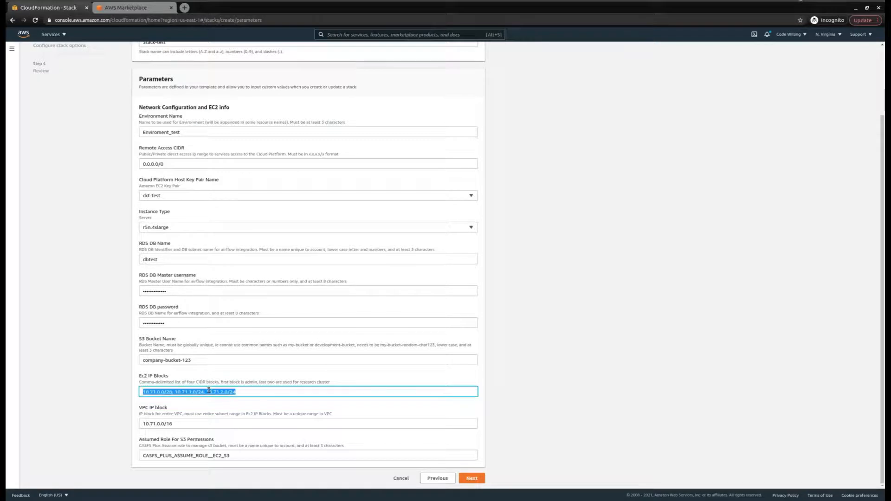
{"action": "double_click", "coordinate": [191, 422]}
{"action": "triple_click", "coordinate": [227, 393]}
{"action": "triple_click", "coordinate": [180, 425]}
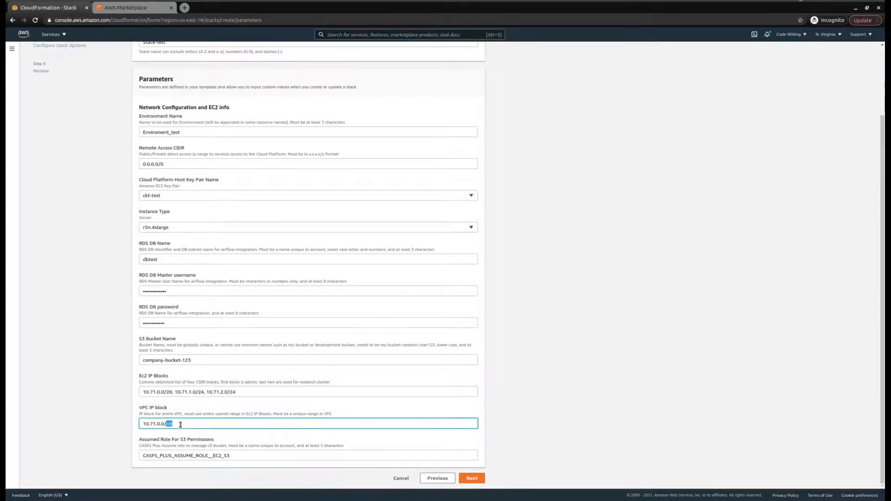
{"action": "left_click", "coordinate": [355, 417]}
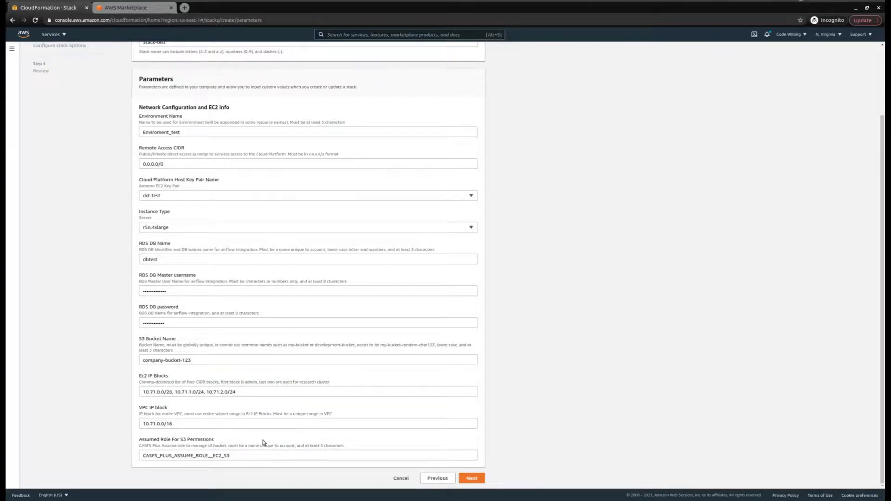
{"action": "triple_click", "coordinate": [243, 453]}
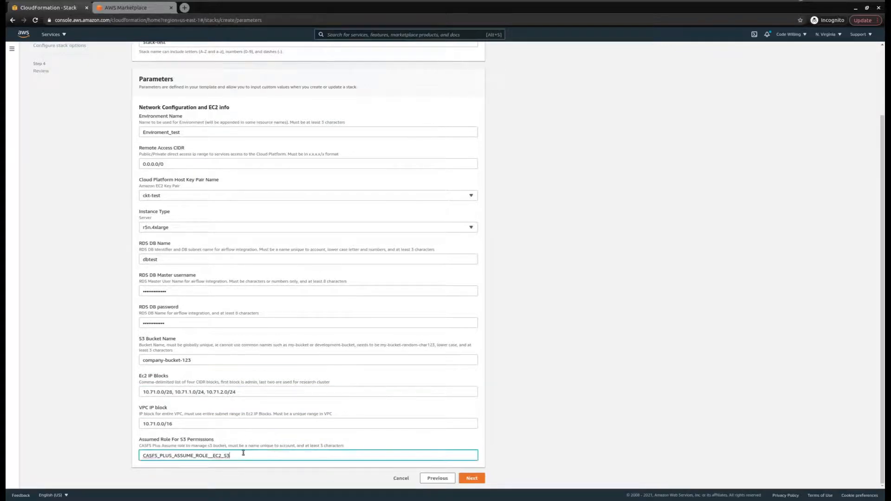
{"action": "left_click", "coordinate": [248, 447]}
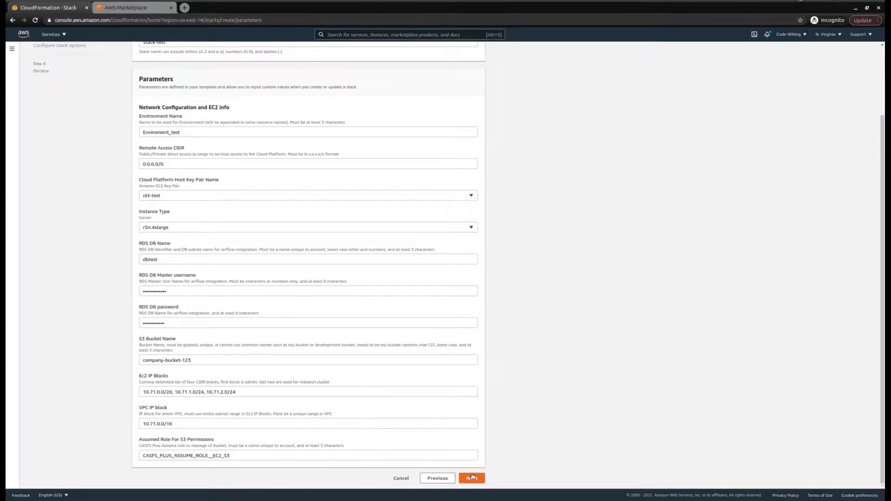
{"action": "left_click", "coordinate": [472, 478]}
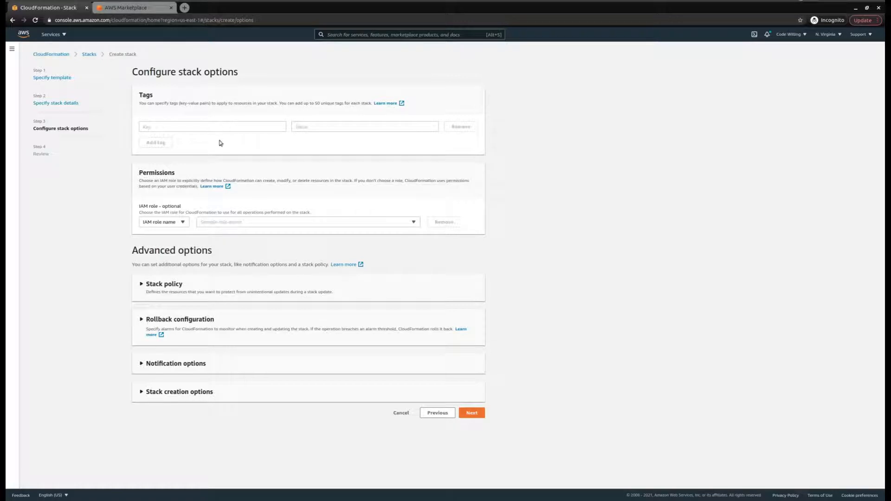
Step: Add the stack tag username = test
{"action": "left_click", "coordinate": [200, 127]}
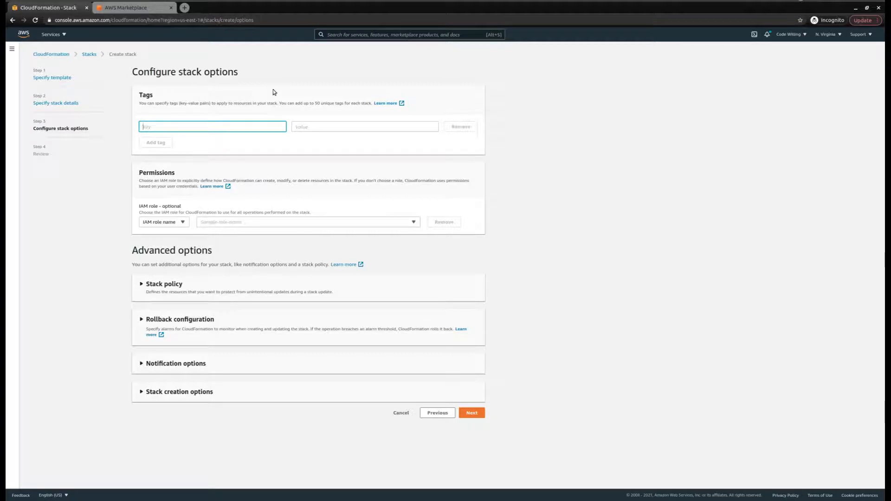
{"action": "type", "text": "username"}
{"action": "key", "text": "Tab"}
{"action": "type", "text": "test"}
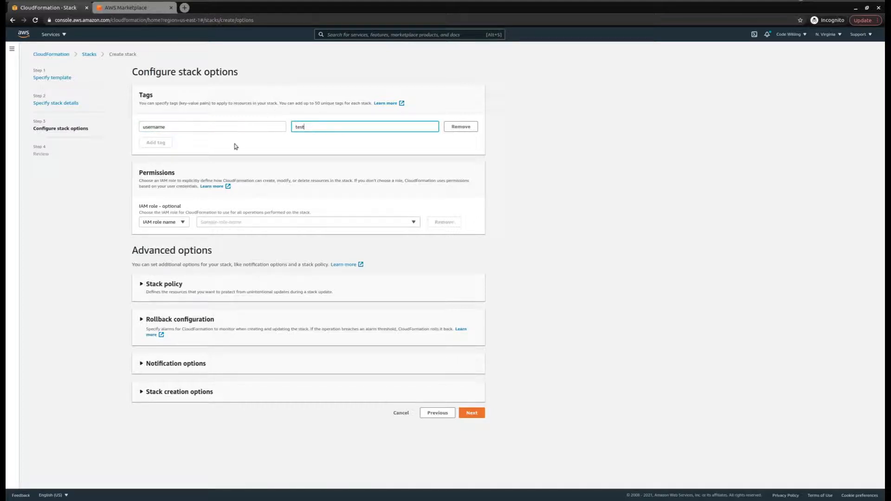
{"action": "left_click", "coordinate": [157, 143]}
Step: Enable termination protection under the advanced stack options and continue to review
{"action": "left_click", "coordinate": [148, 299]}
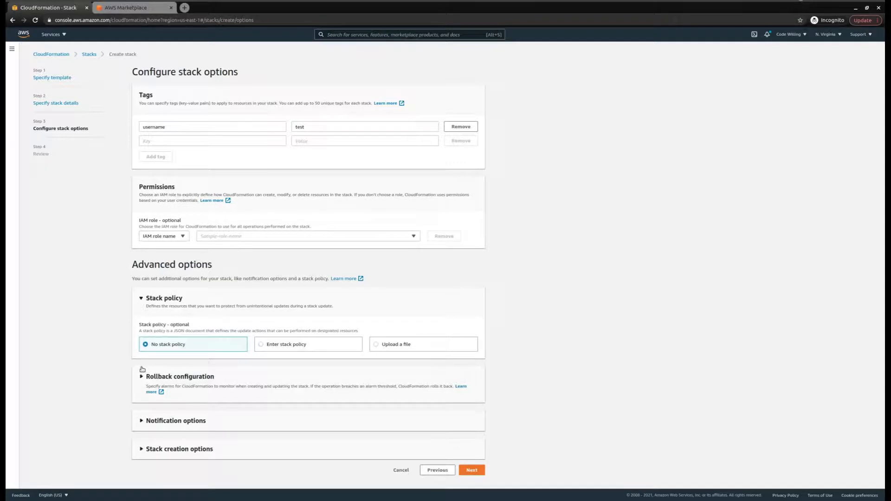
{"action": "left_click", "coordinate": [142, 376]}
{"action": "scroll", "coordinate": [139, 408], "scroll_direction": "down", "scroll_amount": 2}
{"action": "left_click", "coordinate": [143, 431]}
{"action": "scroll", "coordinate": [143, 446], "scroll_direction": "down", "scroll_amount": 1}
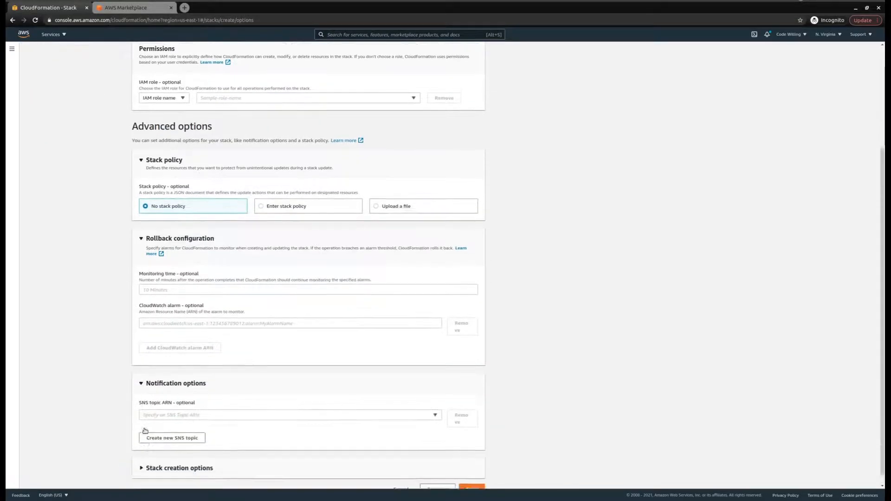
{"action": "left_click", "coordinate": [142, 457]}
{"action": "scroll", "coordinate": [158, 427], "scroll_direction": "down", "scroll_amount": 2}
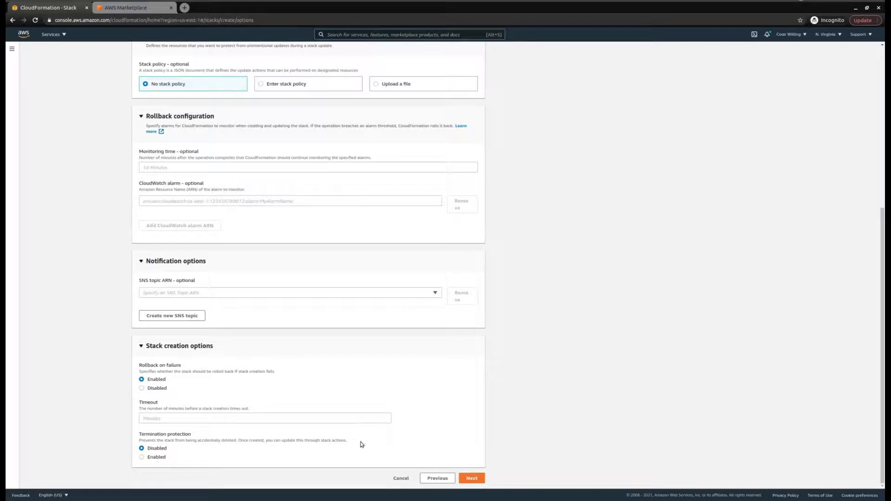
{"action": "left_click", "coordinate": [142, 457]}
{"action": "left_click", "coordinate": [472, 478]}
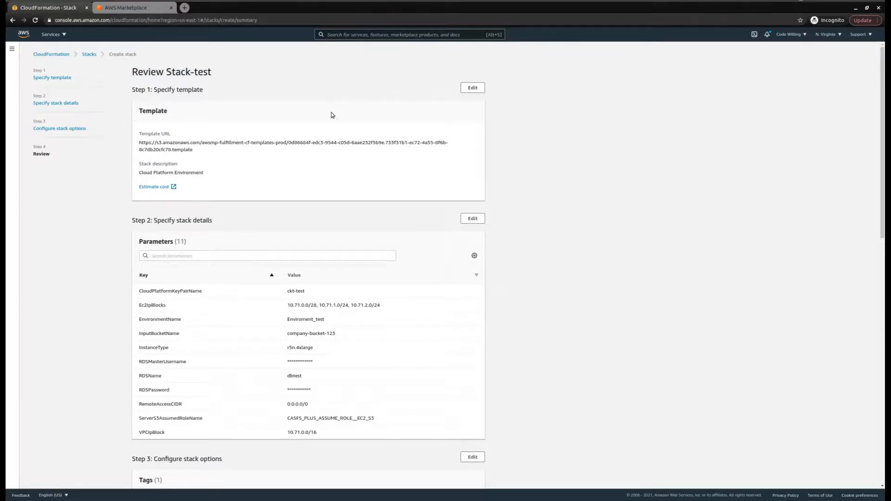
Step: Acknowledge that IAM resources may be created and create Stack-test
{"action": "scroll", "coordinate": [332, 112], "scroll_direction": "down", "scroll_amount": 1}
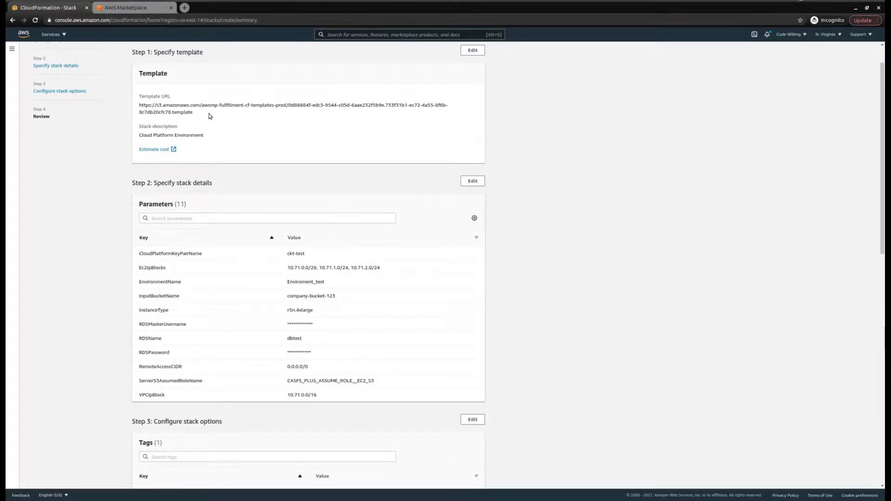
{"action": "scroll", "coordinate": [210, 107], "scroll_direction": "down", "scroll_amount": 3}
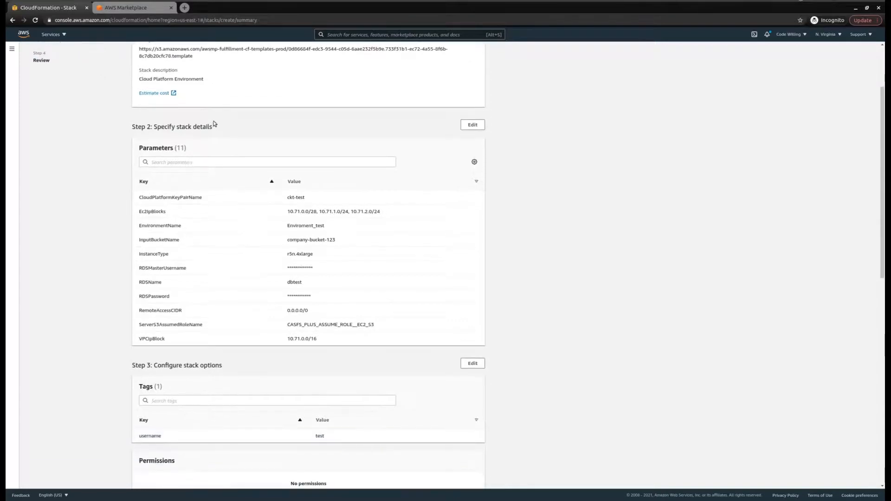
{"action": "scroll", "coordinate": [295, 193], "scroll_direction": "down", "scroll_amount": 7}
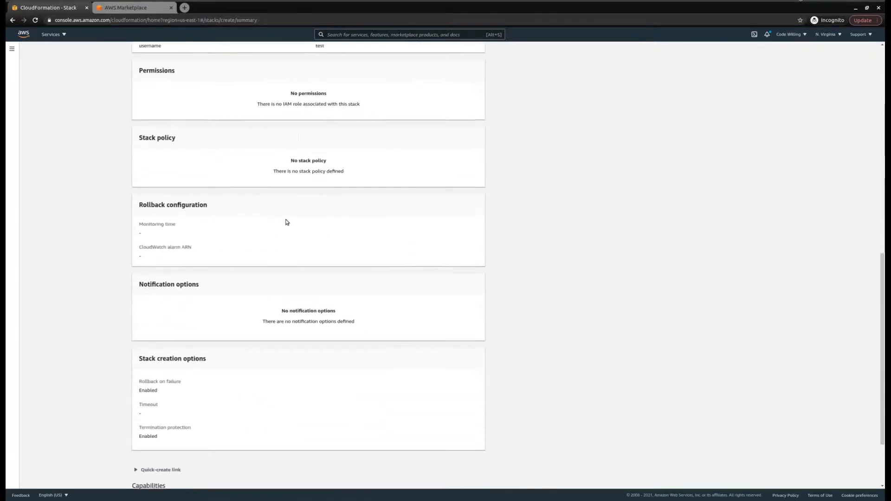
{"action": "left_click", "coordinate": [151, 456]}
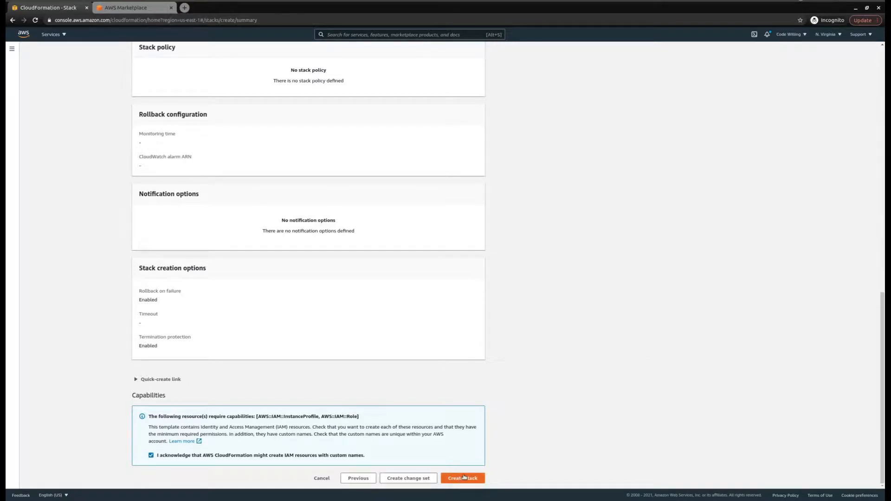
{"action": "left_click", "coordinate": [464, 478]}
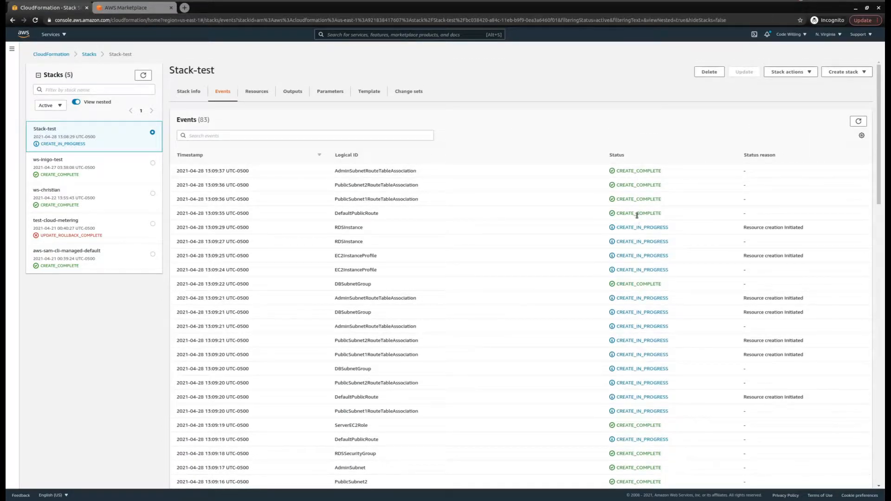
Step: Refresh the Stack-test events until the stack reports CREATE_COMPLETE
{"action": "left_click", "coordinate": [864, 123]}
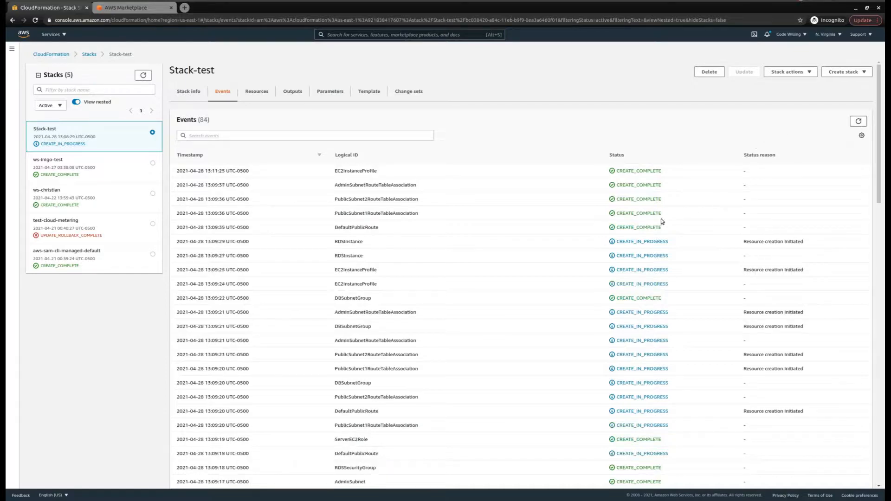
{"action": "double_click", "coordinate": [646, 227]}
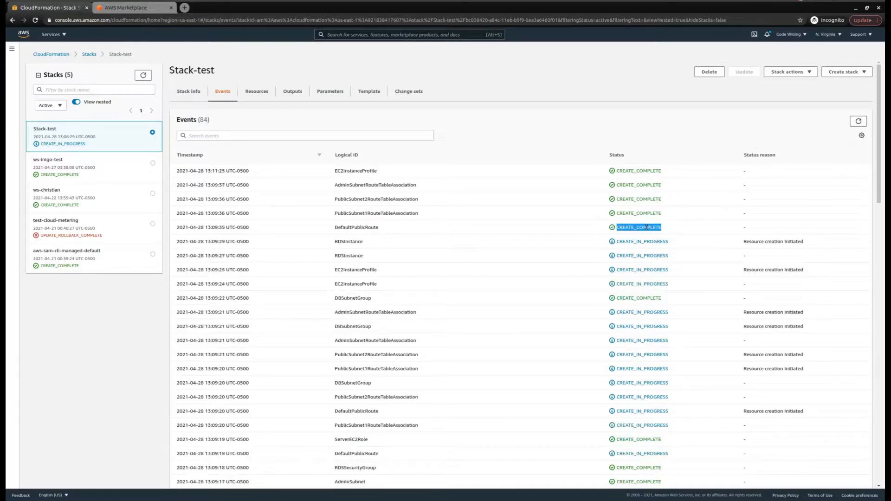
{"action": "scroll", "coordinate": [589, 213], "scroll_direction": "down", "scroll_amount": 2}
{"action": "scroll", "coordinate": [586, 213], "scroll_direction": "up", "scroll_amount": 2}
{"action": "left_click", "coordinate": [587, 213]}
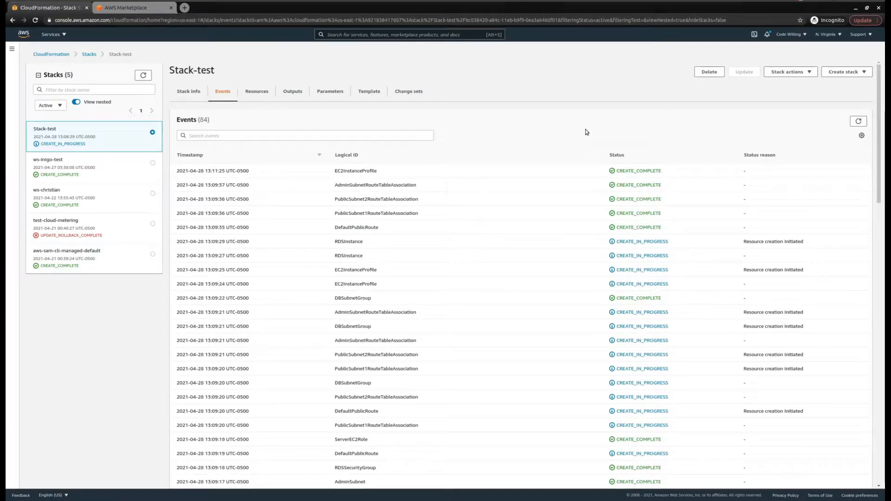
{"action": "left_click", "coordinate": [858, 122]}
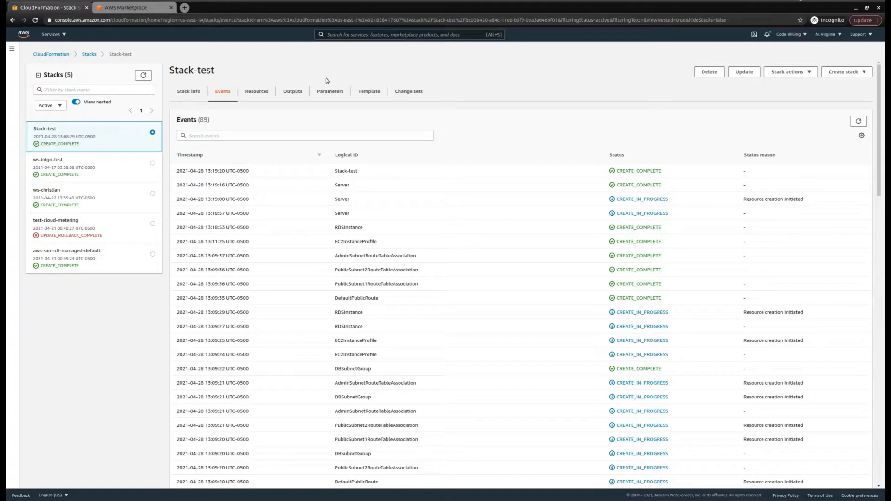
Step: Copy the server public IP 54.86.23.51 from the stack Outputs and open a new browser tab
{"action": "left_click", "coordinate": [302, 99]}
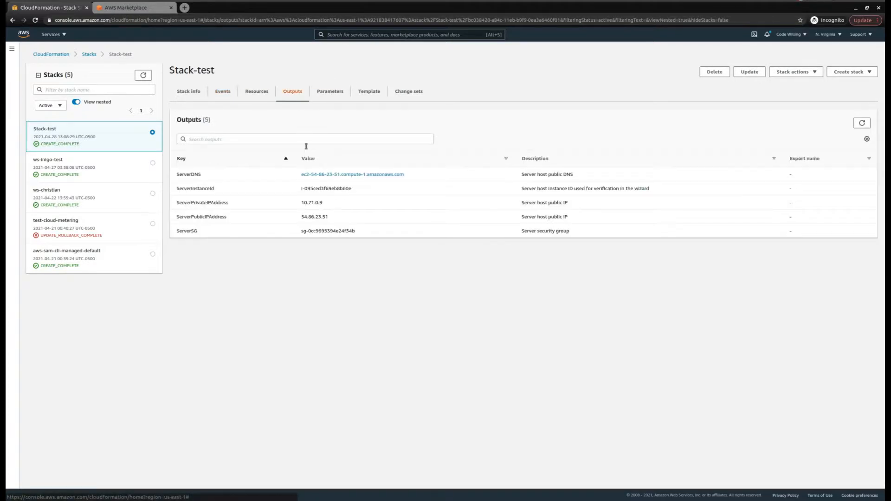
{"action": "double_click", "coordinate": [320, 216]}
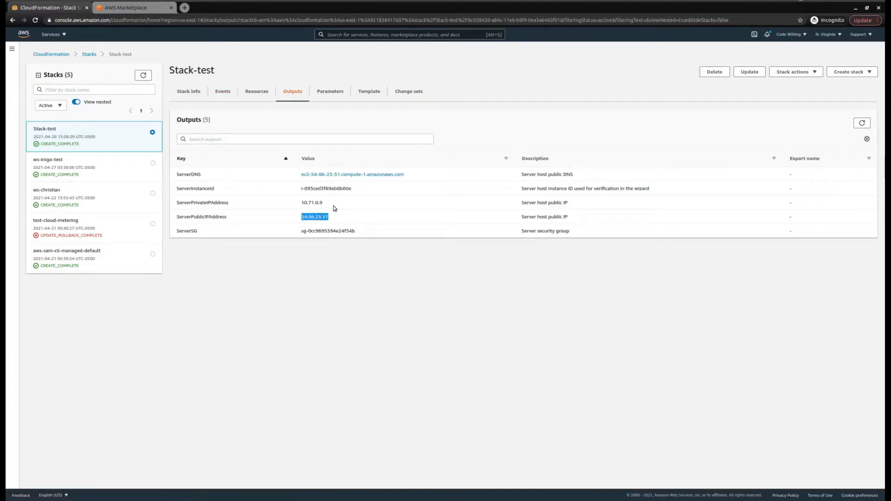
{"action": "left_click", "coordinate": [338, 211]}
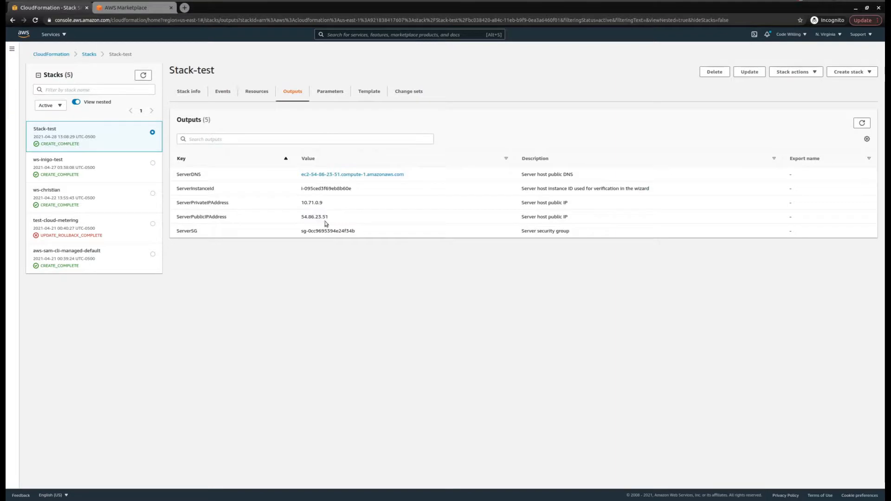
{"action": "double_click", "coordinate": [322, 217]}
{"action": "right_click", "coordinate": [322, 217]}
{"action": "left_click", "coordinate": [333, 225]}
{"action": "left_click", "coordinate": [184, 8]}
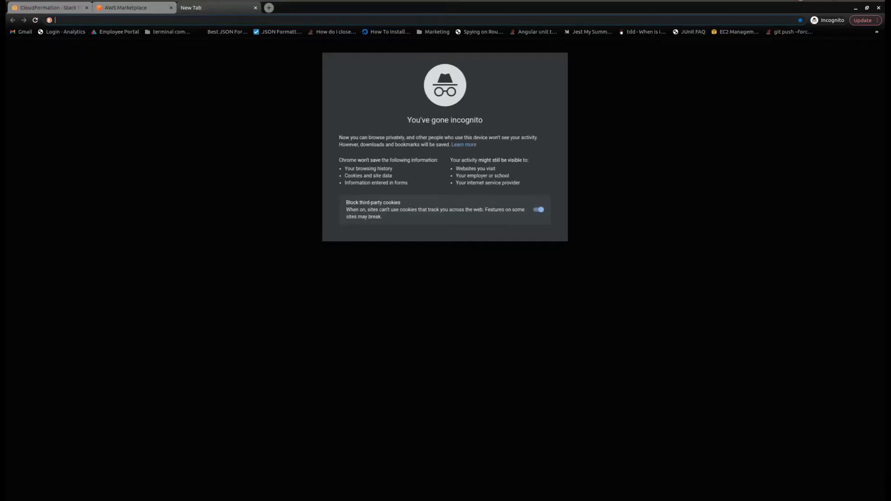
Step: Load the server IP 54.86.23.51, then switch its /hub/login path to port :81
{"action": "key", "text": "ctrl+v"}
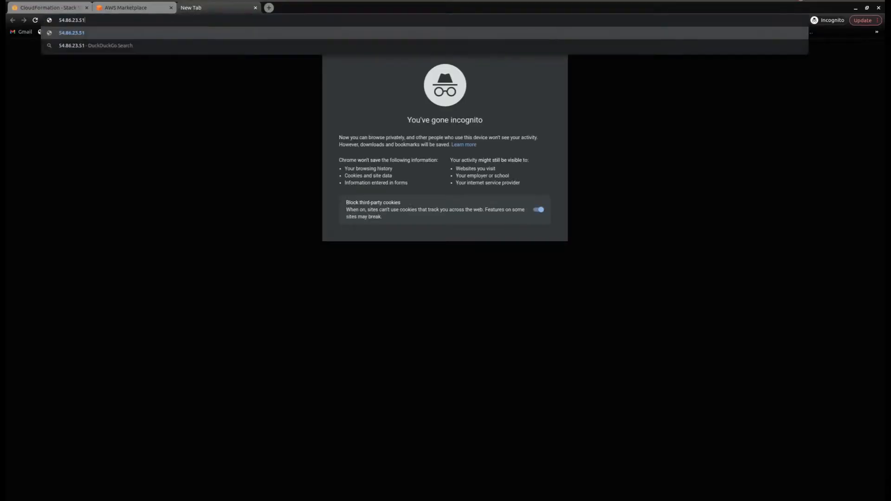
{"action": "key", "text": "Return"}
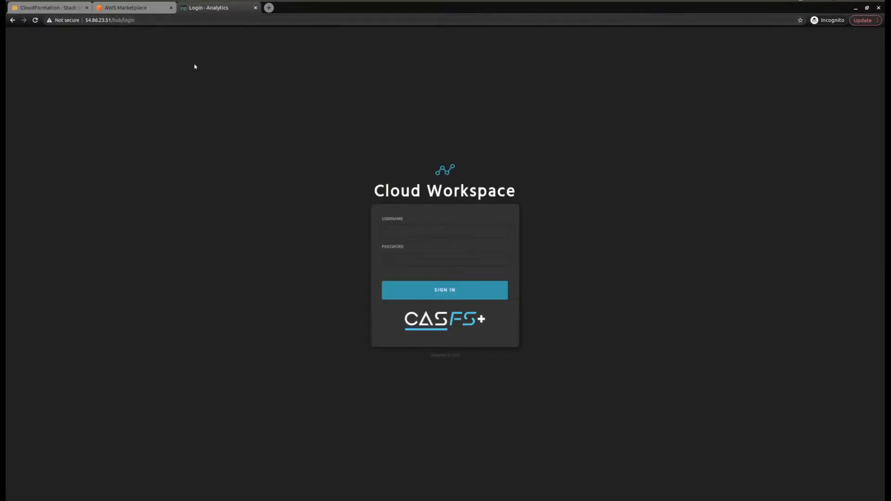
{"action": "left_click_drag", "start_coordinate": [142, 19], "coordinate": [110, 21]}
{"action": "key", "text": "BackSpace"}
{"action": "type", "text": ":81"}
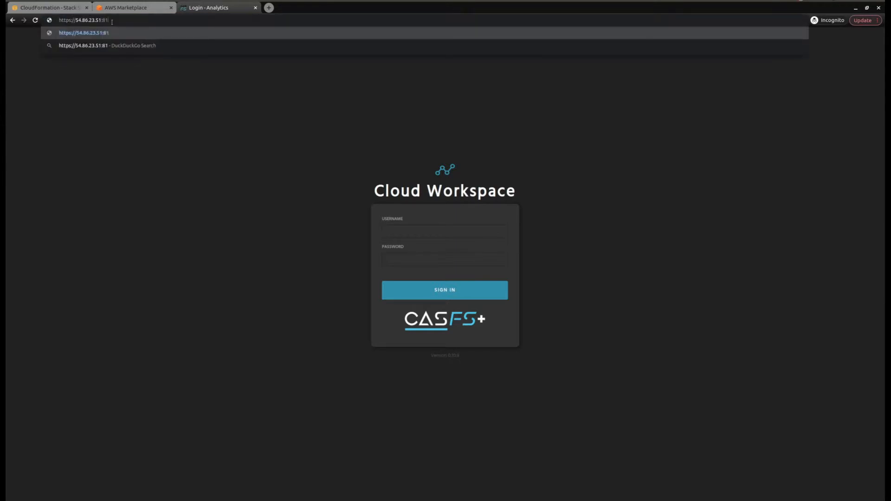
{"action": "key", "text": "Return"}
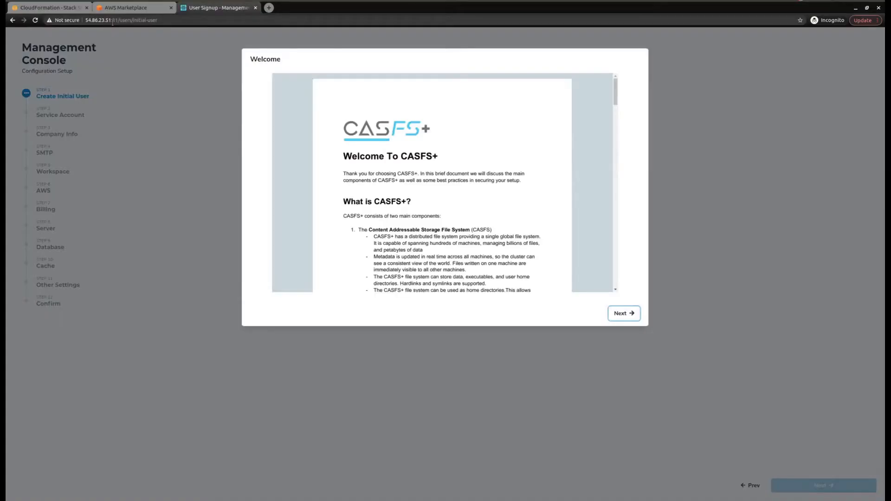